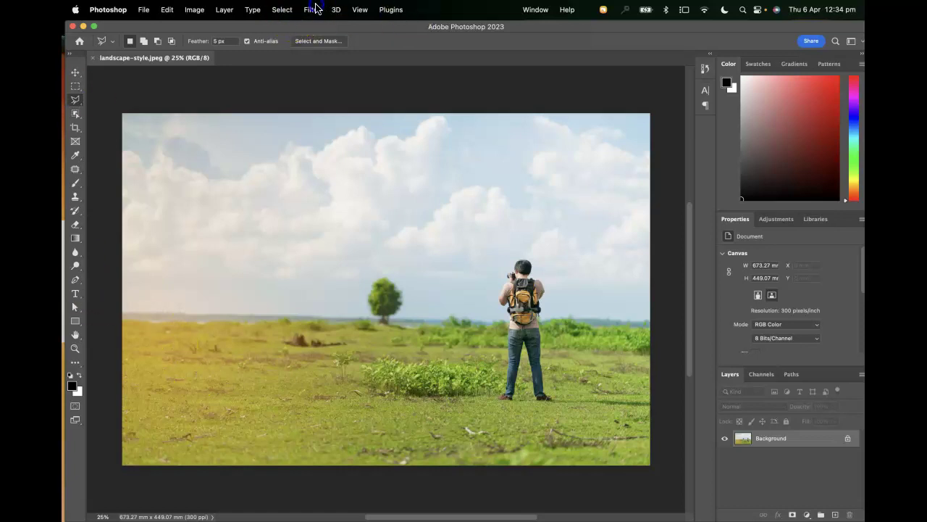
Step: Open Neural Filters for the landscape photo and display the Style Transfer settings
{"action": "left_click", "coordinate": [315, 9]}
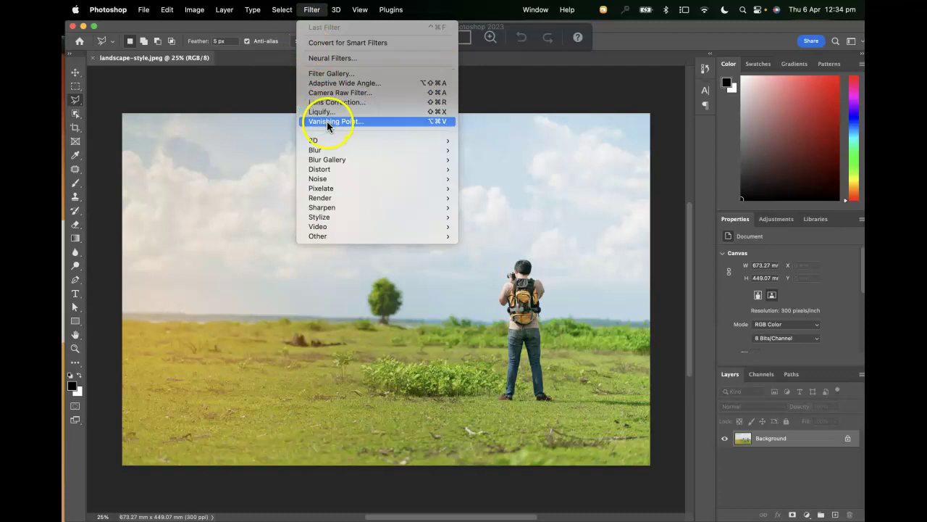
{"action": "left_click", "coordinate": [330, 61]}
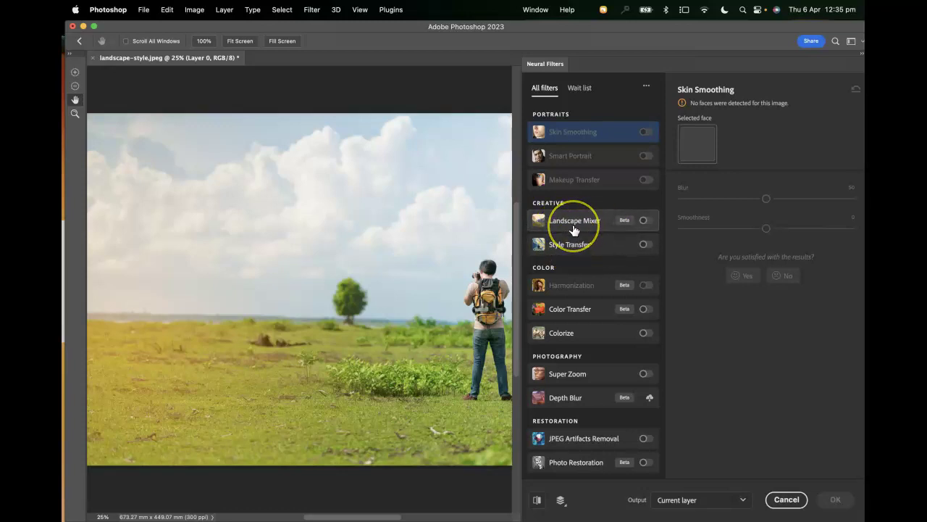
{"action": "mouse_move", "coordinate": [573, 229]}
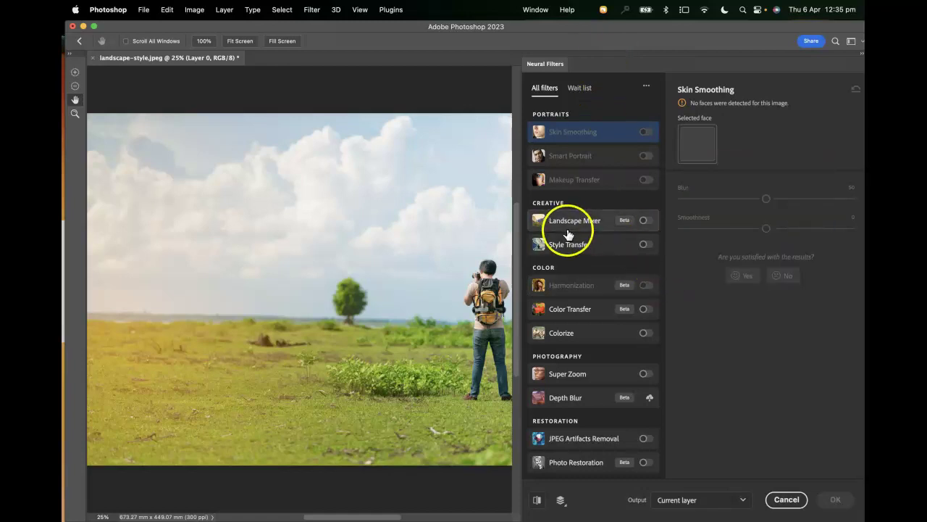
{"action": "mouse_move", "coordinate": [561, 244]}
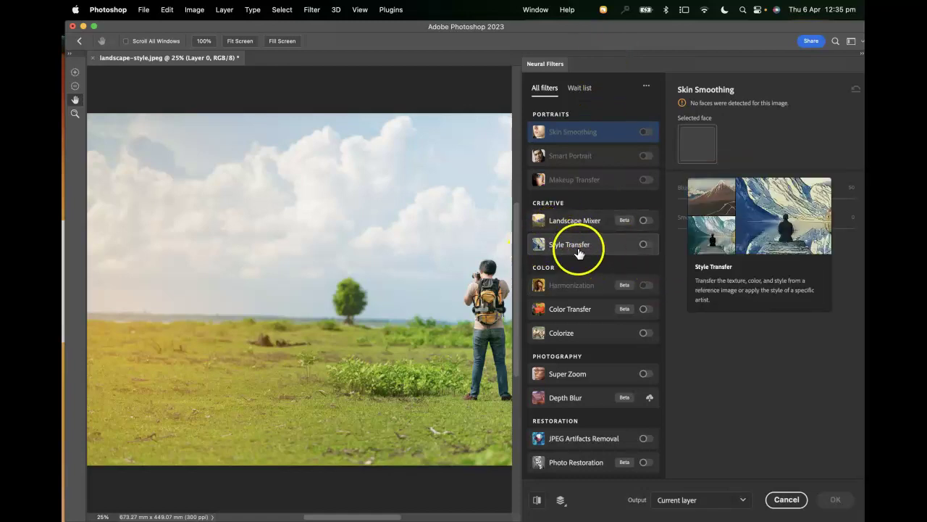
{"action": "left_click", "coordinate": [578, 250]}
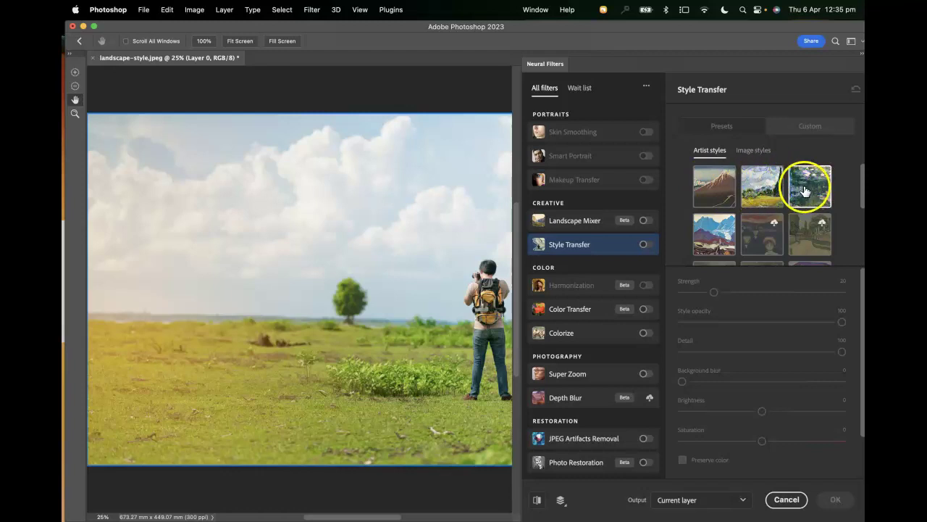
Step: Enable Style Transfer and apply the artist style preset showing a yellow wheat field under a cloudy sky
{"action": "left_click", "coordinate": [753, 151]}
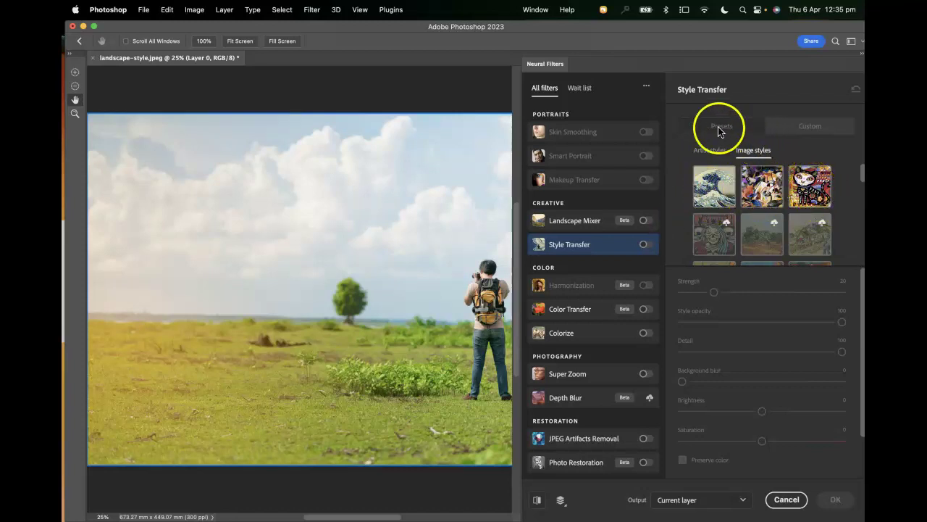
{"action": "left_click", "coordinate": [710, 150]}
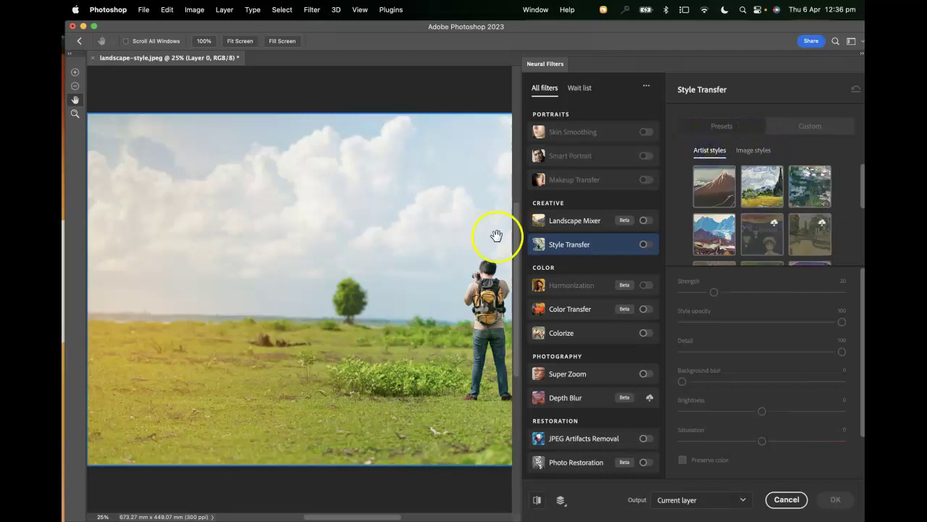
{"action": "left_click", "coordinate": [645, 246]}
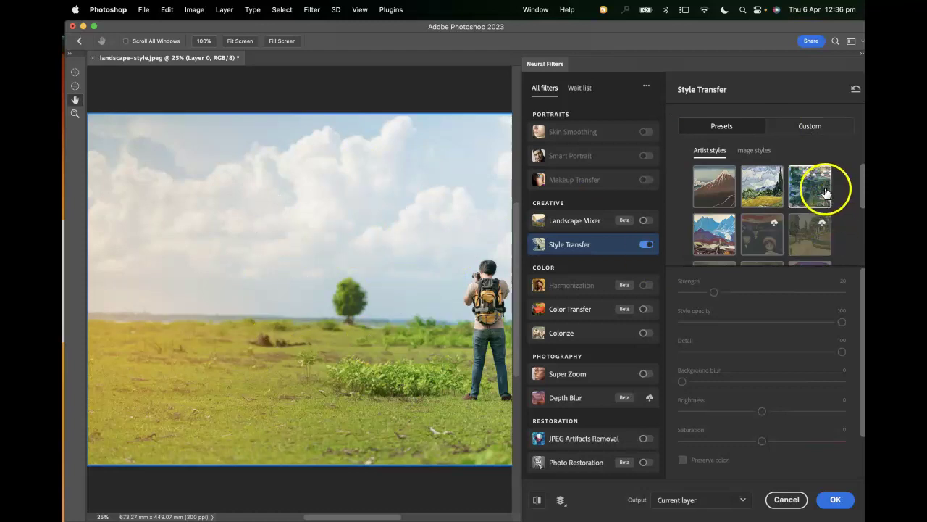
{"action": "left_click", "coordinate": [761, 191]}
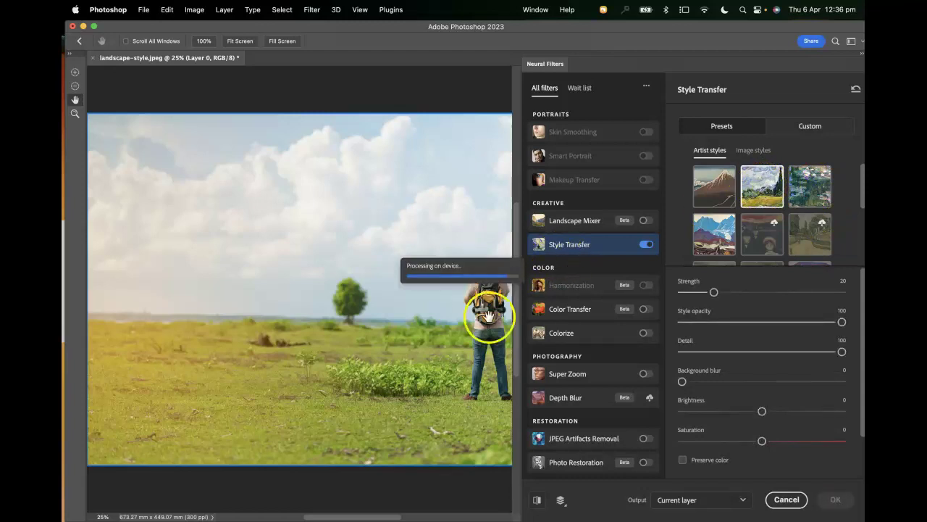
{"action": "left_click_drag", "start_coordinate": [434, 363], "coordinate": [398, 352]}
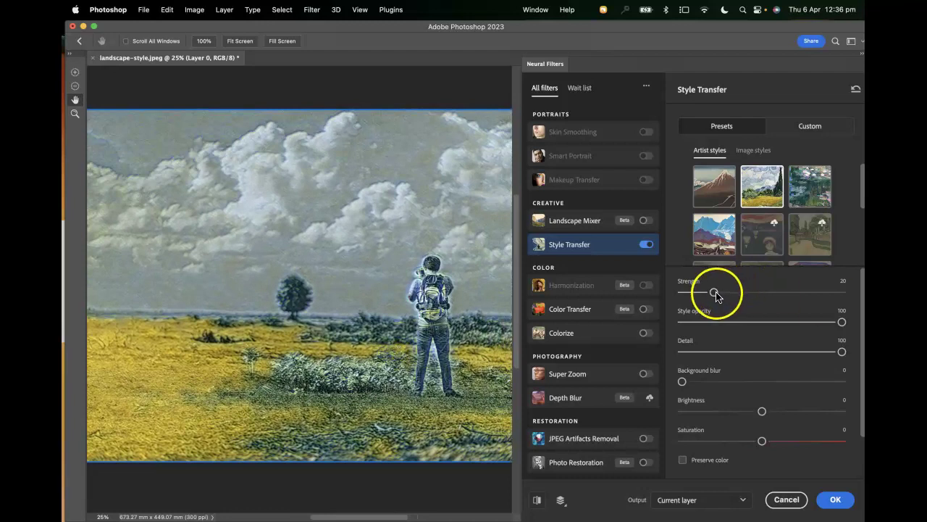
Step: Set the Style Transfer strength to 94 and the style opacity to 46
{"action": "left_click_drag", "start_coordinate": [842, 321], "coordinate": [842, 322]}
{"action": "left_click_drag", "start_coordinate": [746, 325], "coordinate": [746, 323]}
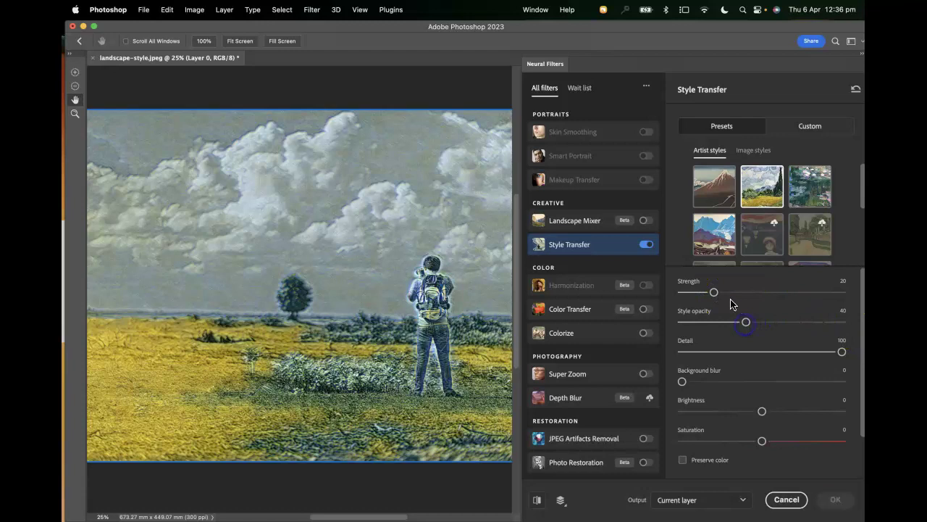
{"action": "left_click_drag", "start_coordinate": [714, 292], "coordinate": [829, 293]}
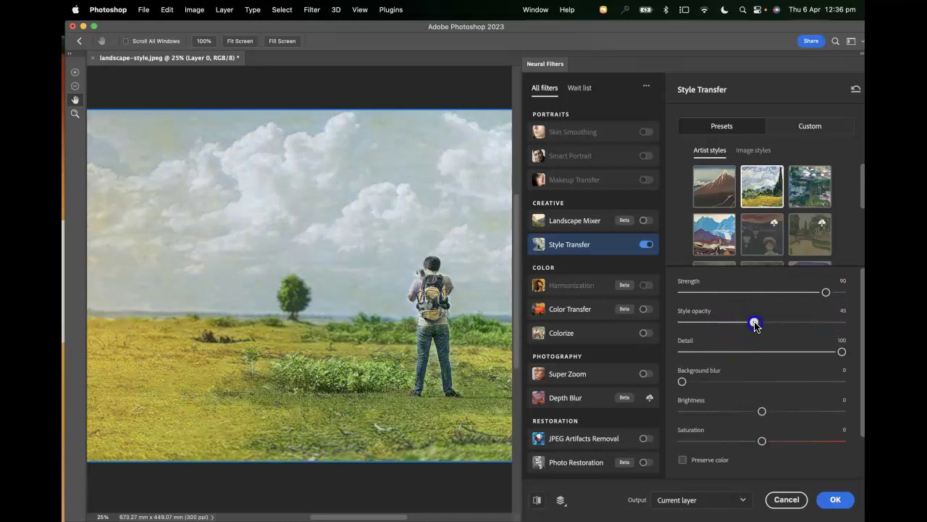
{"action": "left_click_drag", "start_coordinate": [754, 326], "coordinate": [755, 326]}
{"action": "left_click_drag", "start_coordinate": [828, 291], "coordinate": [833, 292]}
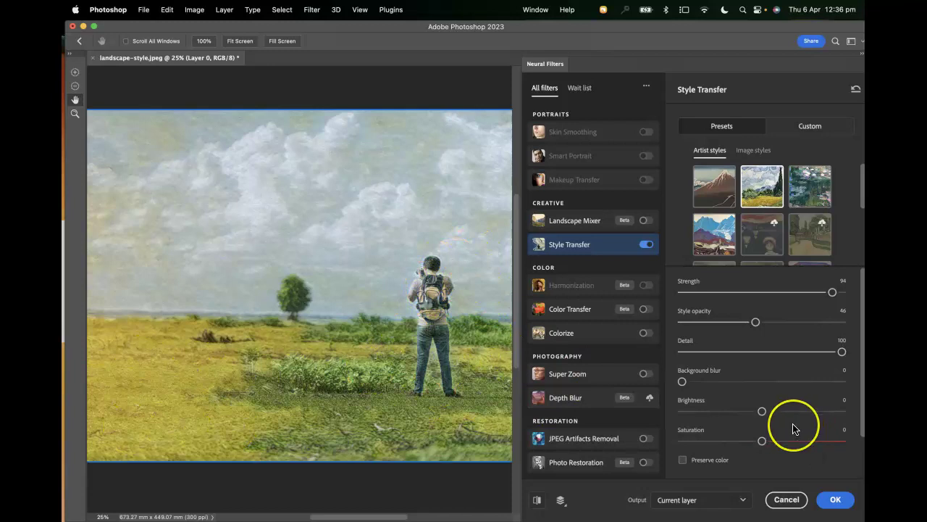
Step: Raise the Style Transfer brightness to +13 and the saturation to +27
{"action": "scroll", "coordinate": [793, 427], "scroll_direction": "down", "scroll_amount": 2}
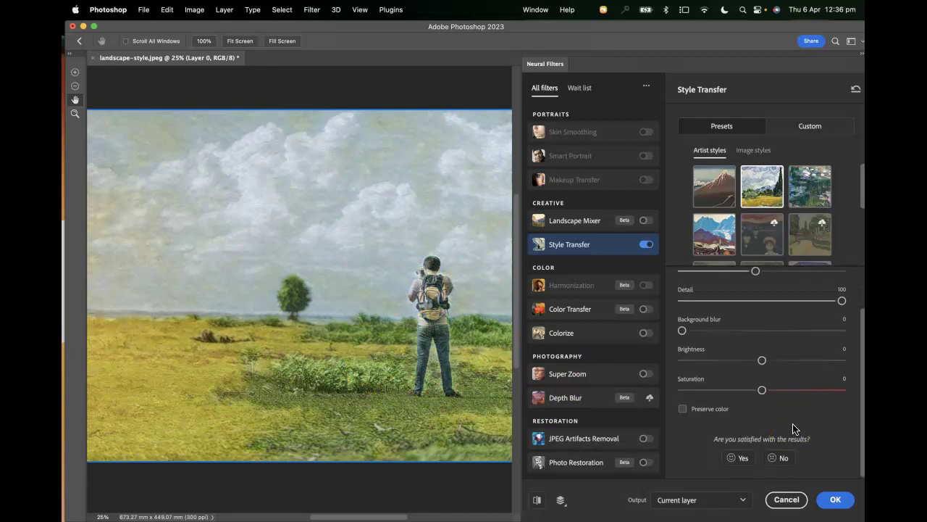
{"action": "scroll", "coordinate": [793, 428], "scroll_direction": "up", "scroll_amount": 1}
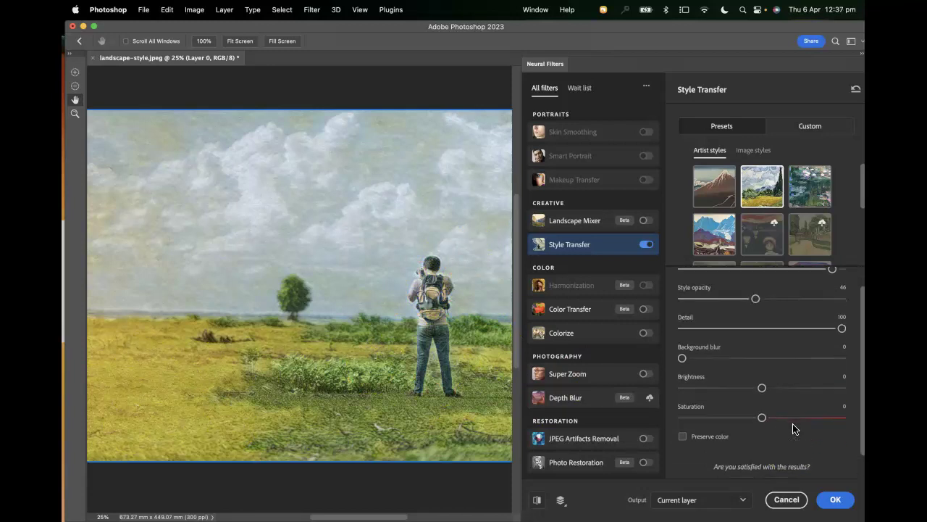
{"action": "scroll", "coordinate": [793, 429], "scroll_direction": "up", "scroll_amount": 1}
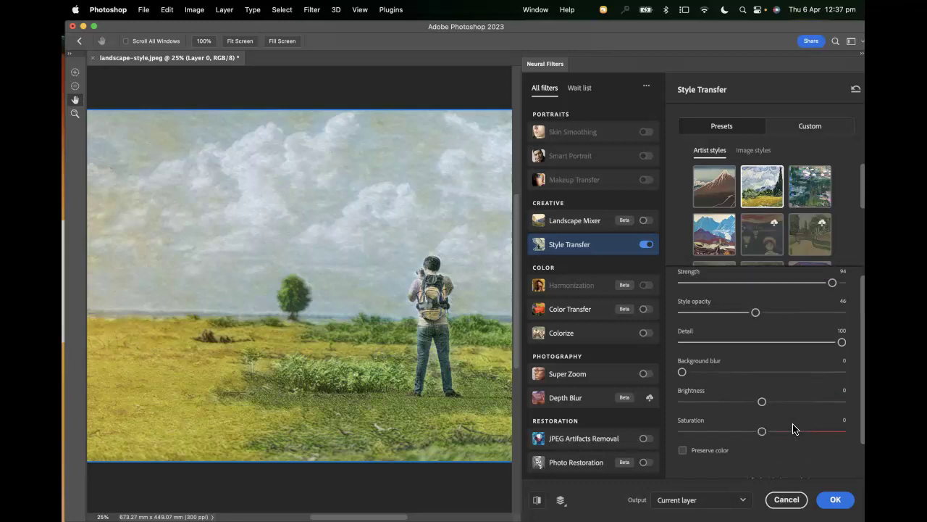
{"action": "scroll", "coordinate": [793, 428], "scroll_direction": "down", "scroll_amount": 1}
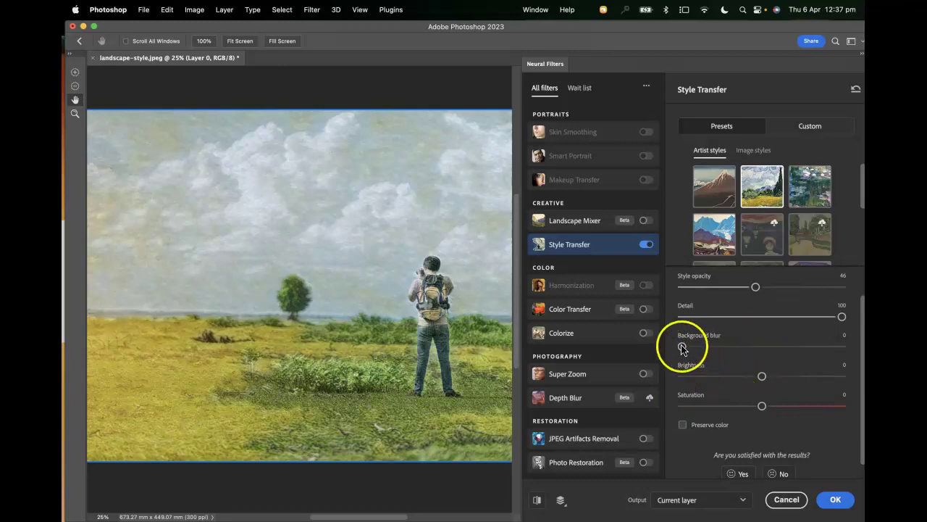
{"action": "left_click_drag", "start_coordinate": [765, 376], "coordinate": [806, 407]}
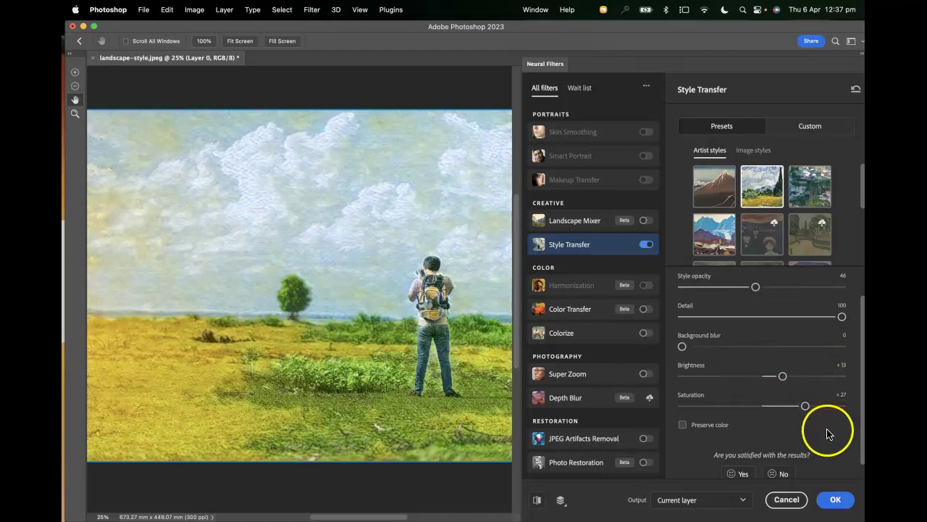
{"action": "scroll", "coordinate": [829, 434], "scroll_direction": "down", "scroll_amount": 1}
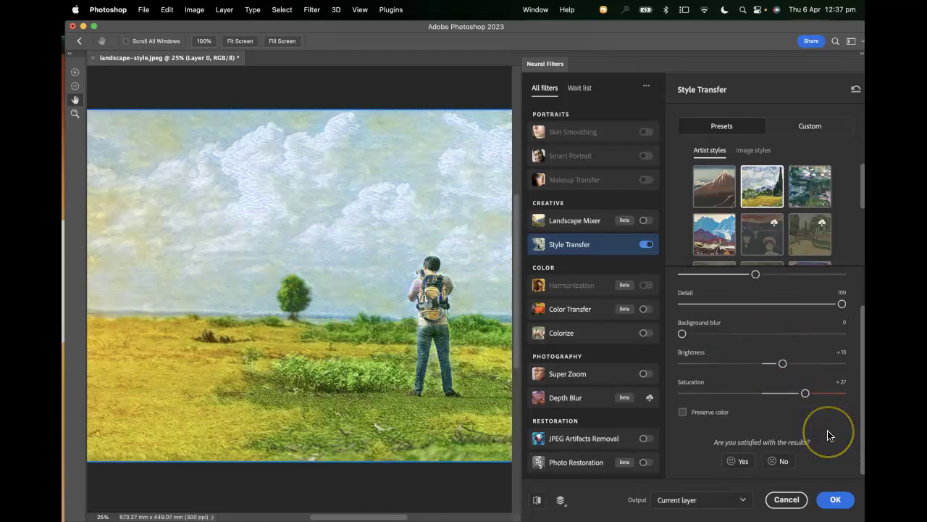
Step: Compare the photo with and without Style Transfer, leave that filter off, and enable Landscape Mixer instead
{"action": "left_click", "coordinate": [642, 247]}
{"action": "left_click", "coordinate": [646, 247]}
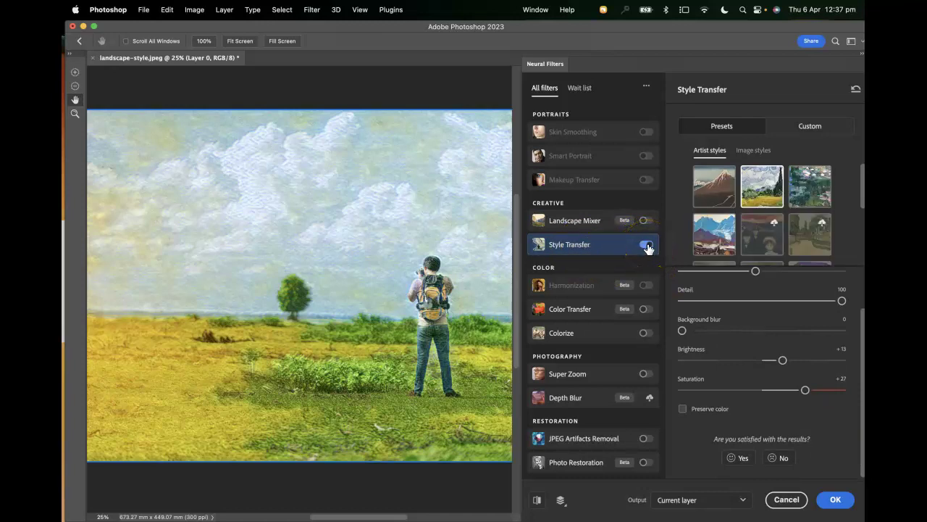
{"action": "left_click", "coordinate": [645, 247]}
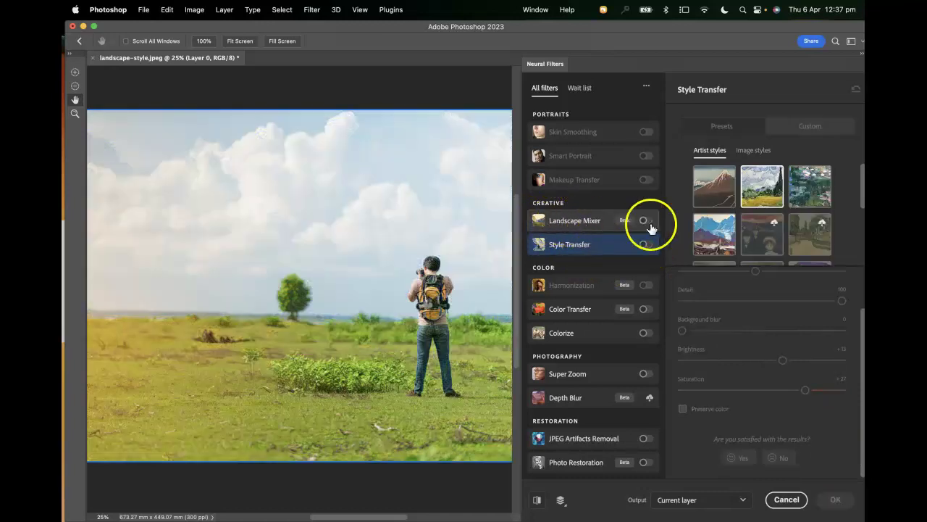
{"action": "left_click", "coordinate": [646, 221]}
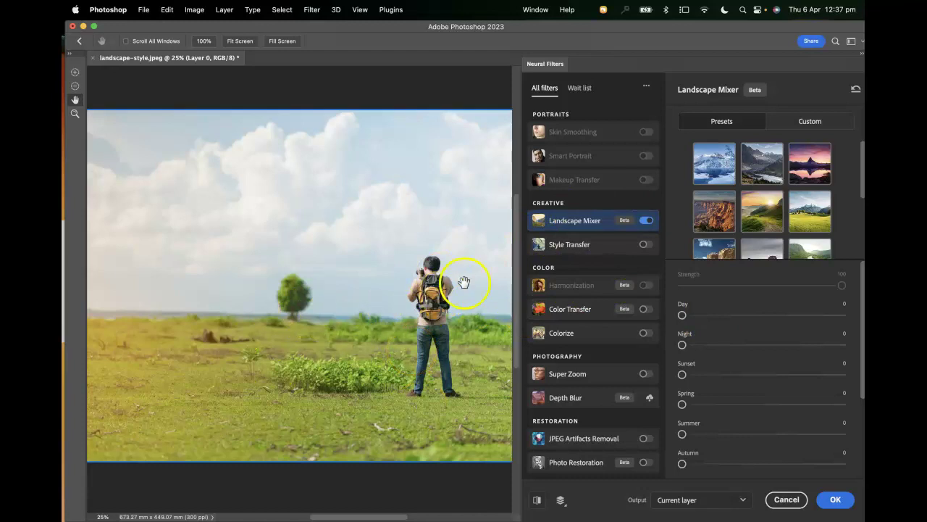
{"action": "left_click", "coordinate": [645, 221]}
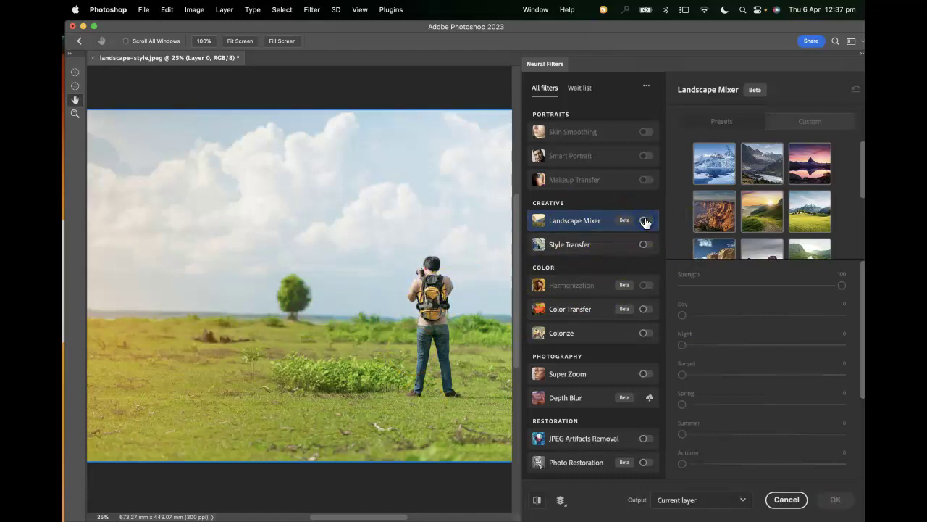
{"action": "left_click", "coordinate": [645, 221]}
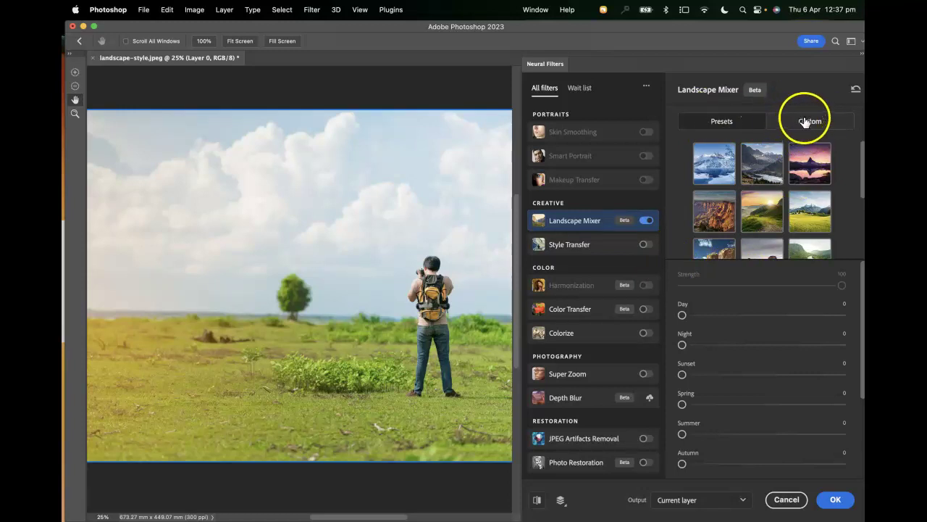
Step: Look through the Landscape Mixer preset thumbnails, from the snowy mountains to the green meadow
{"action": "scroll", "coordinate": [803, 176], "scroll_direction": "down", "scroll_amount": 2}
{"action": "scroll", "coordinate": [802, 176], "scroll_direction": "up", "scroll_amount": 2}
{"action": "left_click", "coordinate": [714, 160]}
{"action": "left_click", "coordinate": [770, 162]}
{"action": "left_click", "coordinate": [809, 166]}
{"action": "left_click", "coordinate": [715, 181]}
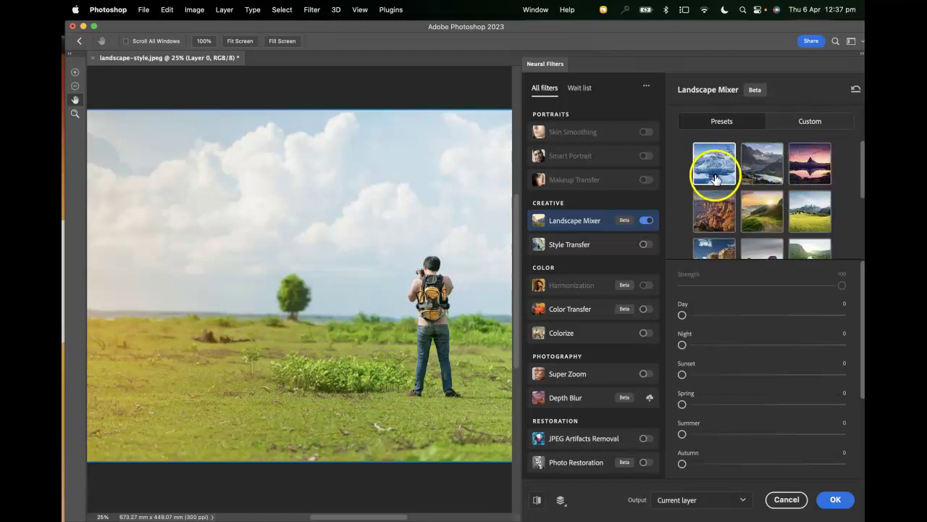
{"action": "left_click", "coordinate": [719, 205]}
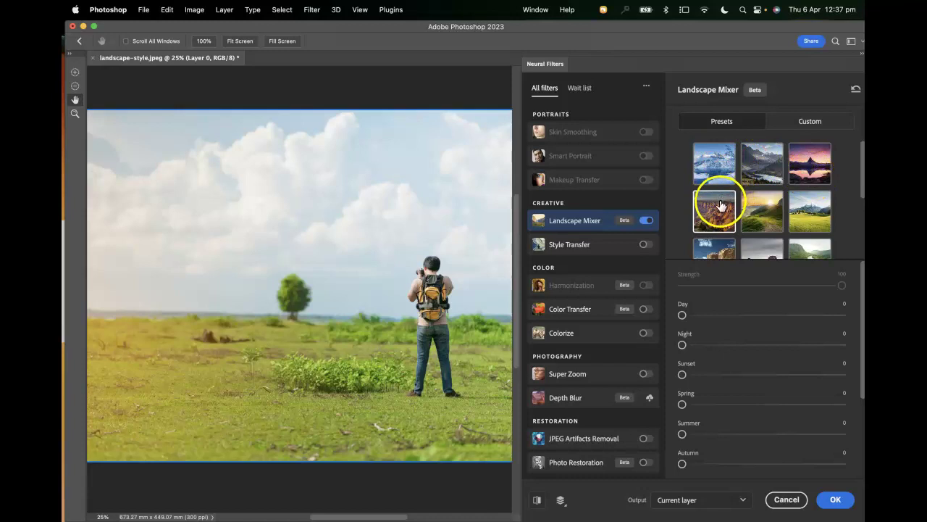
{"action": "left_click", "coordinate": [718, 207]}
{"action": "left_click", "coordinate": [751, 209]}
{"action": "left_click", "coordinate": [802, 214]}
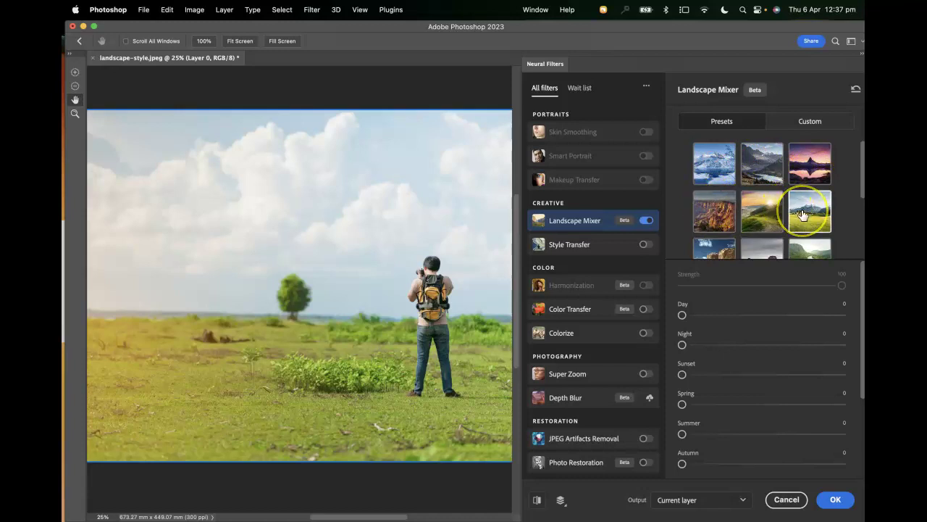
{"action": "left_click", "coordinate": [717, 206]}
{"action": "left_click", "coordinate": [767, 210]}
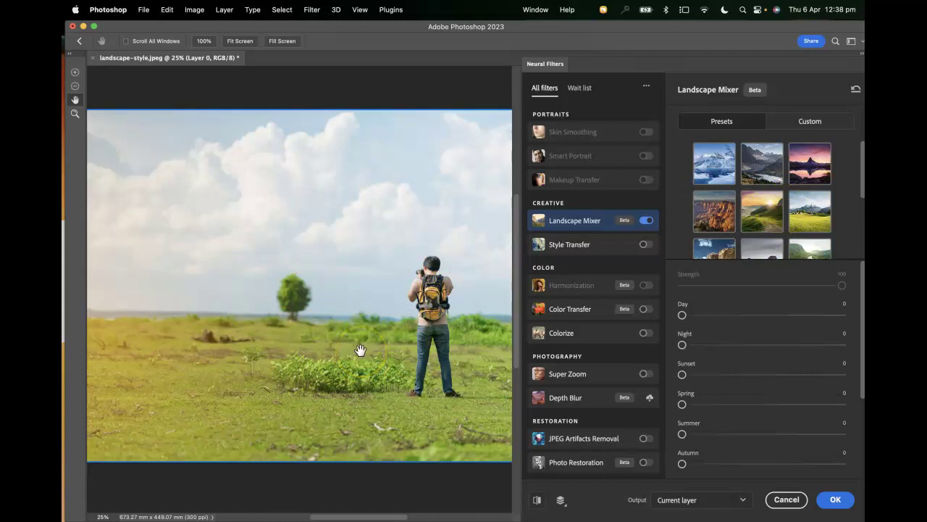
Step: Set the Landscape Mixer's Night amount to 56
{"action": "scroll", "coordinate": [685, 331], "scroll_direction": "down", "scroll_amount": 2}
{"action": "scroll", "coordinate": [684, 331], "scroll_direction": "down", "scroll_amount": 1}
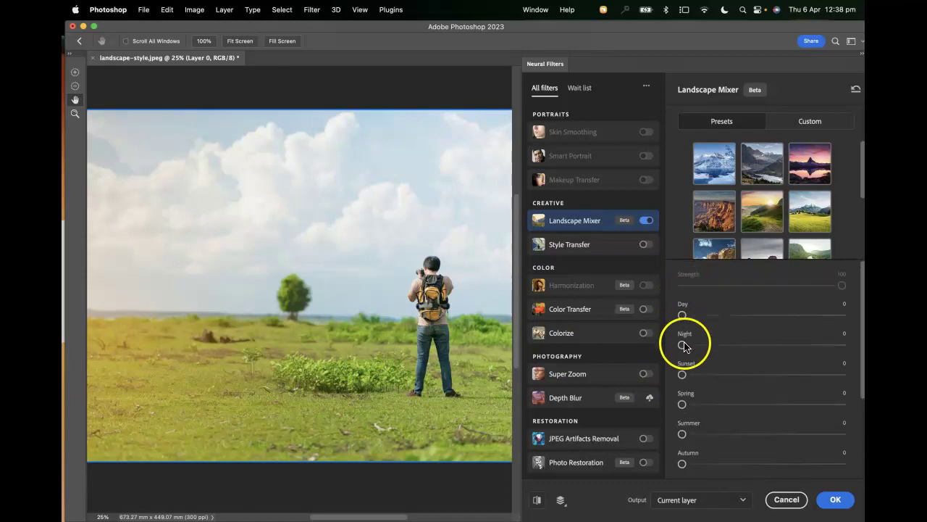
{"action": "scroll", "coordinate": [709, 430], "scroll_direction": "down", "scroll_amount": 3}
{"action": "scroll", "coordinate": [707, 383], "scroll_direction": "up", "scroll_amount": 2}
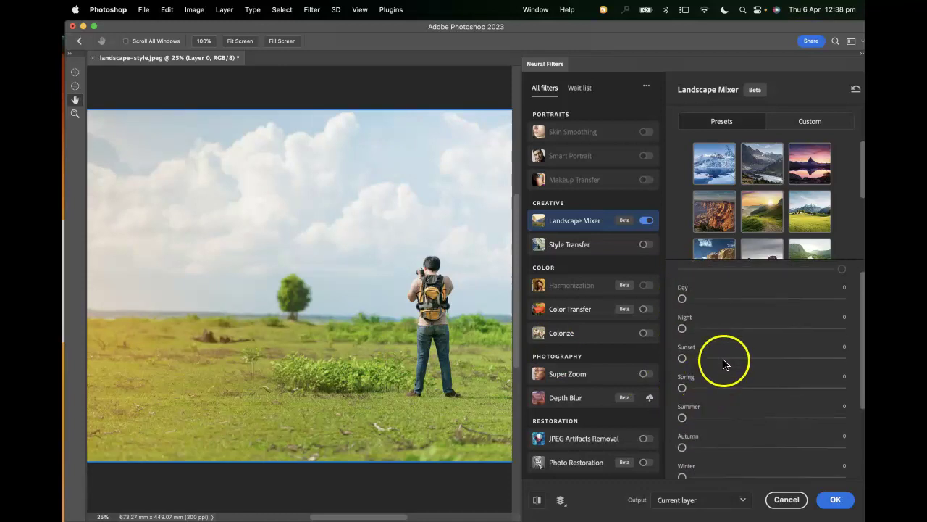
{"action": "left_click_drag", "start_coordinate": [683, 330], "coordinate": [684, 331]}
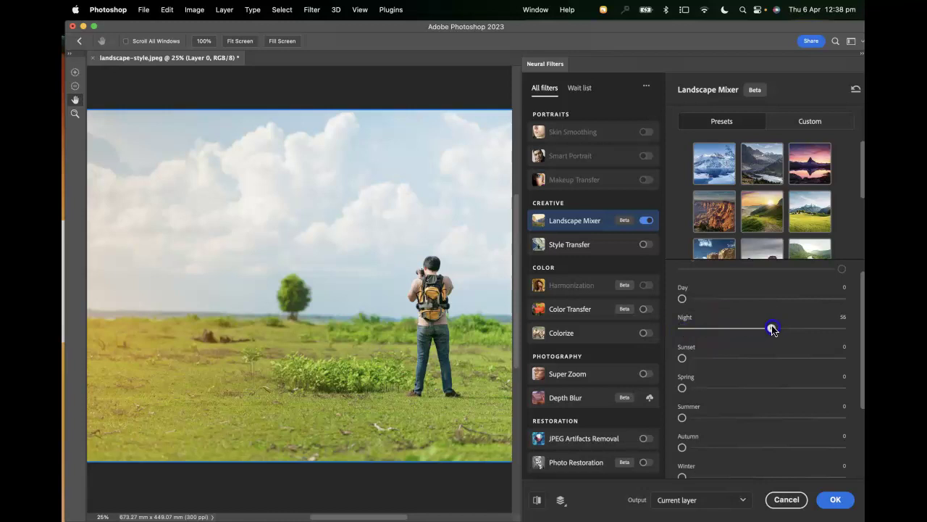
{"action": "left_click_drag", "start_coordinate": [771, 328], "coordinate": [772, 329]}
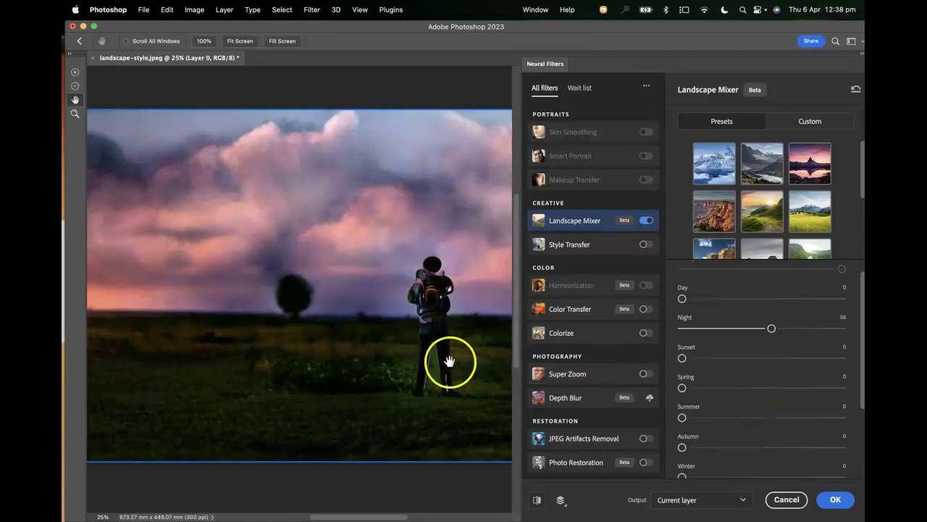
Step: Turn on Preserve subject and Harmonize subject so the photographer is kept and blended into the night scene
{"action": "scroll", "coordinate": [749, 415], "scroll_direction": "down", "scroll_amount": 5}
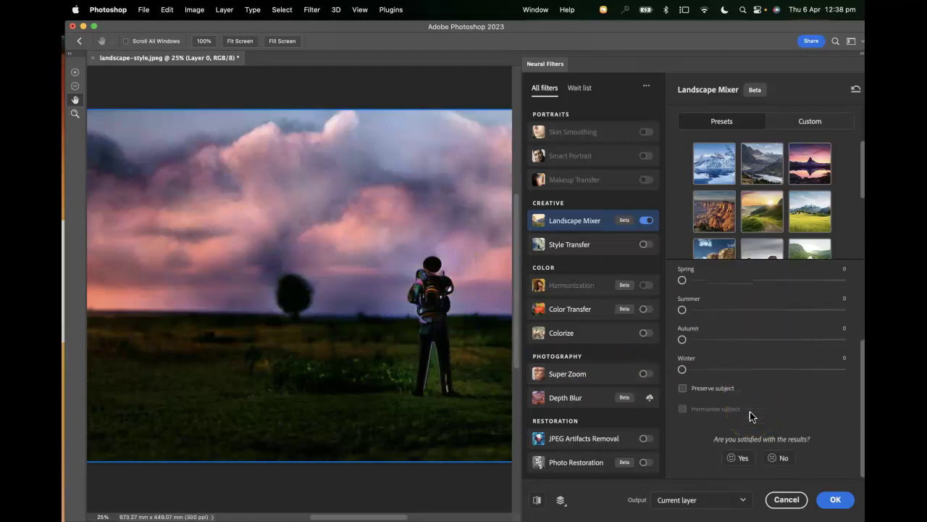
{"action": "left_click", "coordinate": [683, 390]}
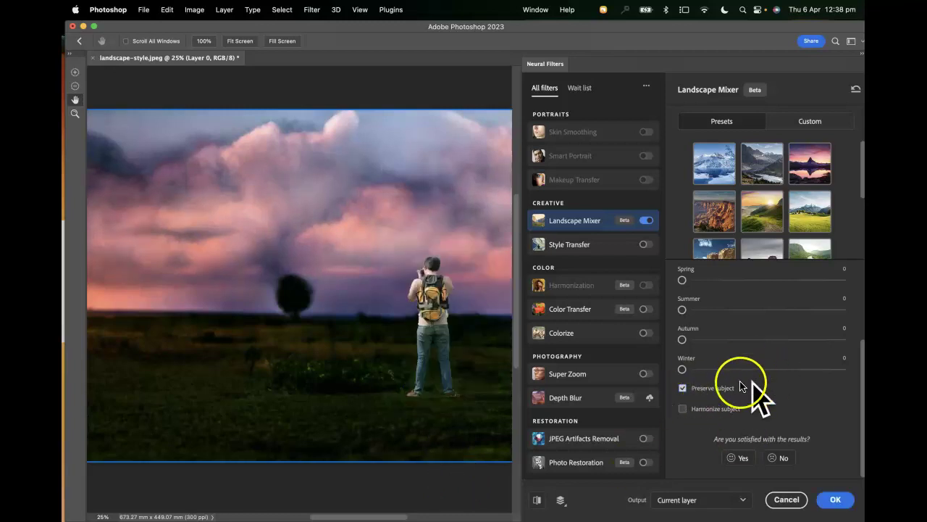
{"action": "left_click", "coordinate": [682, 410]}
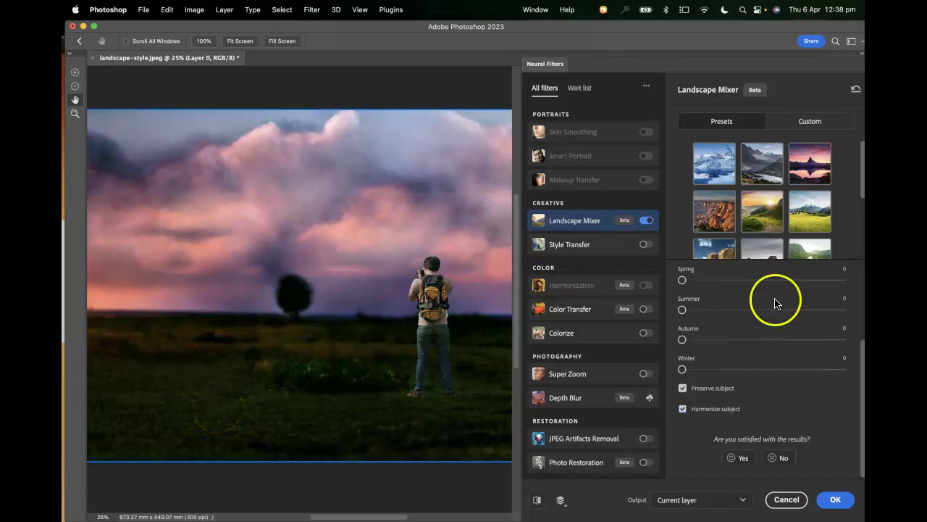
Step: Reset the Landscape Mixer's Night amount to 0 and try a strong Summer amount on the scene
{"action": "scroll", "coordinate": [800, 395], "scroll_direction": "up", "scroll_amount": 3}
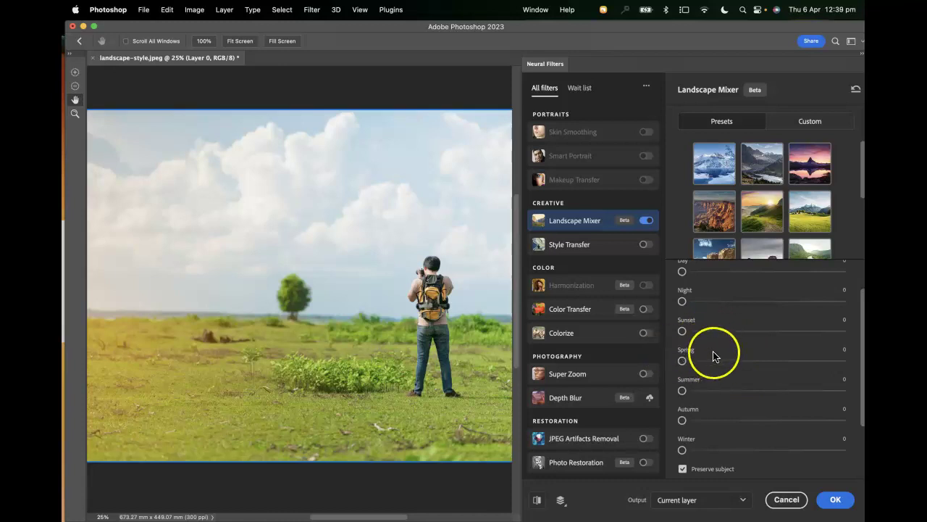
{"action": "scroll", "coordinate": [715, 362], "scroll_direction": "down", "scroll_amount": 1}
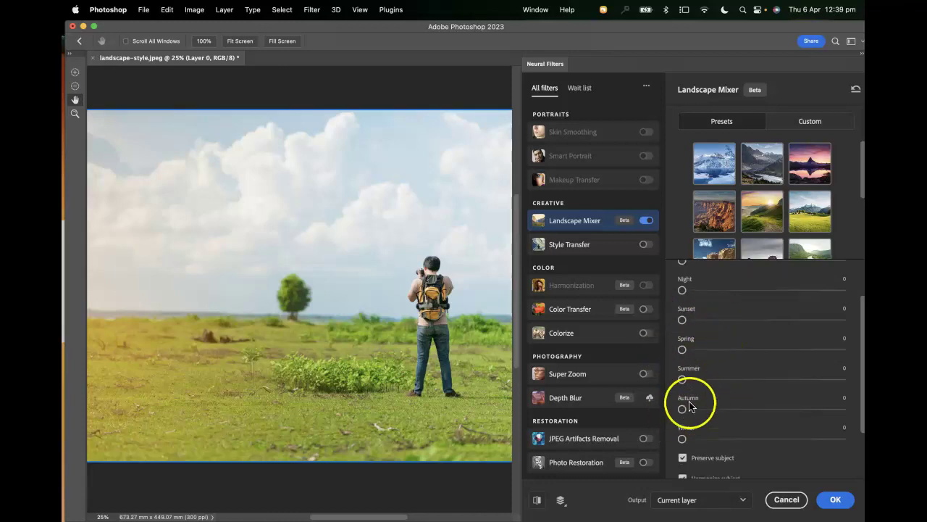
{"action": "left_click_drag", "start_coordinate": [683, 381], "coordinate": [743, 381]}
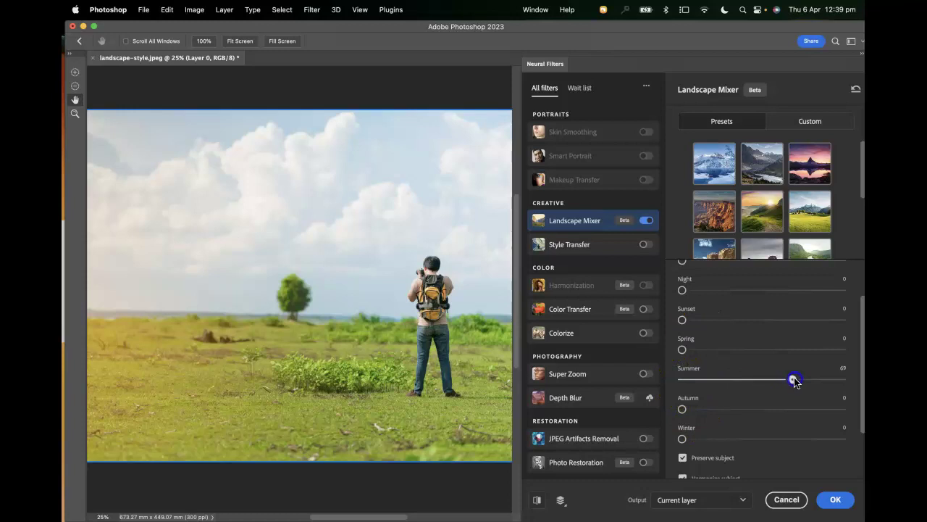
{"action": "left_click_drag", "start_coordinate": [800, 380], "coordinate": [798, 379]}
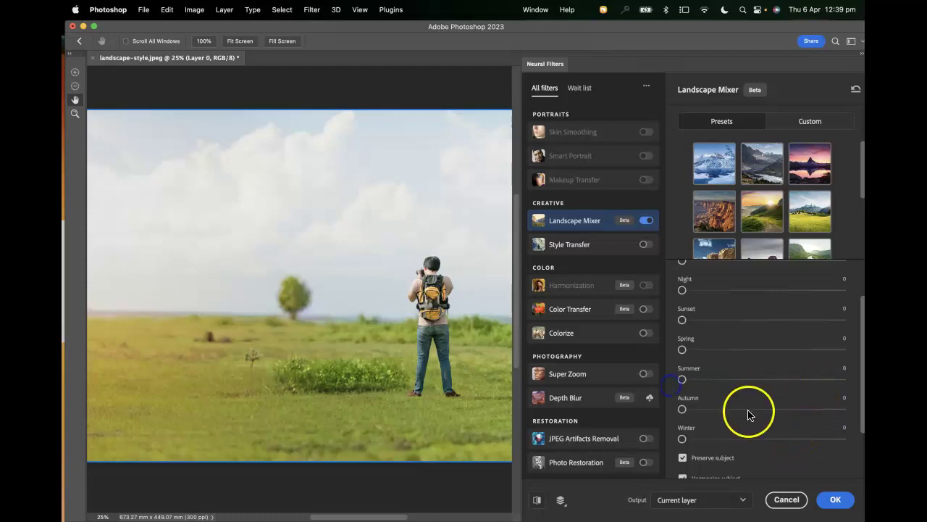
Step: With Summer back at 0, try a Winter amount of 92 on the landscape and reset it to 0
{"action": "scroll", "coordinate": [749, 414], "scroll_direction": "down", "scroll_amount": 1}
{"action": "left_click_drag", "start_coordinate": [682, 428], "coordinate": [718, 429]}
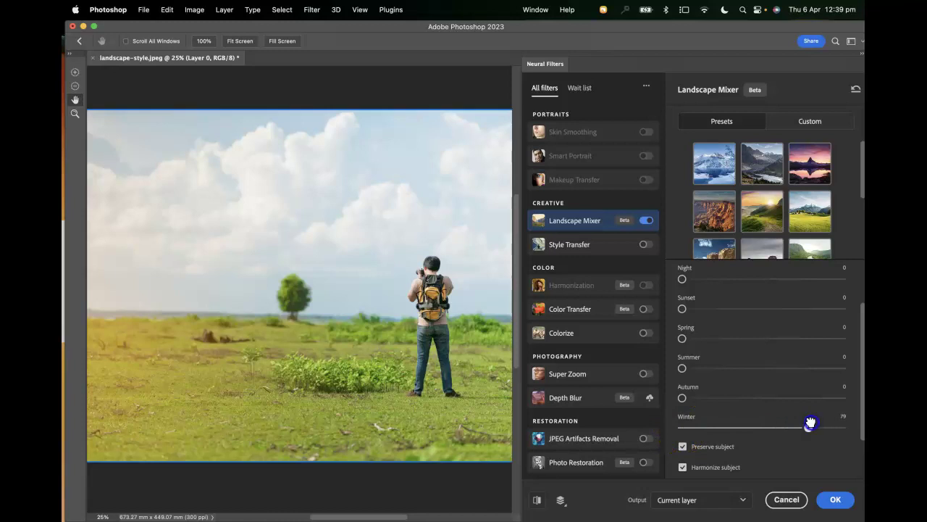
{"action": "left_click_drag", "start_coordinate": [826, 418], "coordinate": [824, 432]}
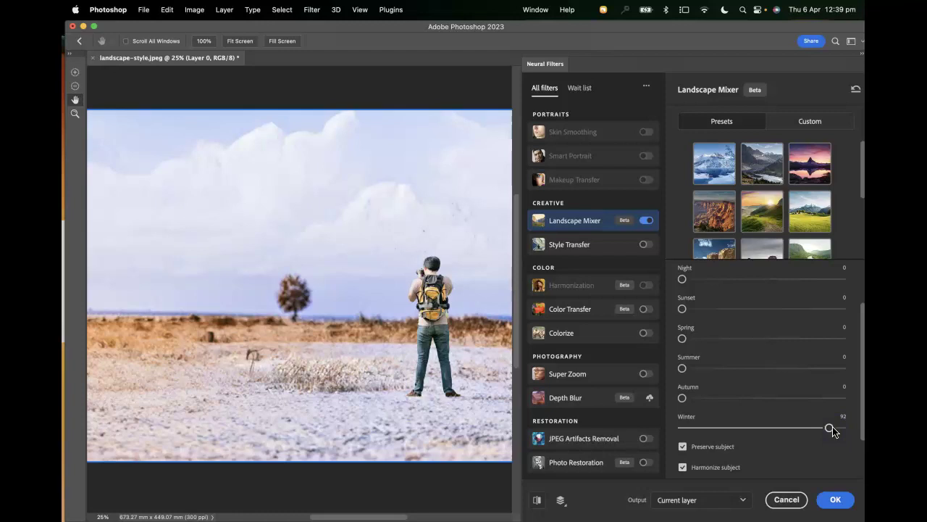
{"action": "left_click_drag", "start_coordinate": [829, 428], "coordinate": [684, 427]}
Step: Browse the Landscape Mixer presets and try the blue snowy mountain preset on the photo
{"action": "scroll", "coordinate": [739, 389], "scroll_direction": "up", "scroll_amount": 3}
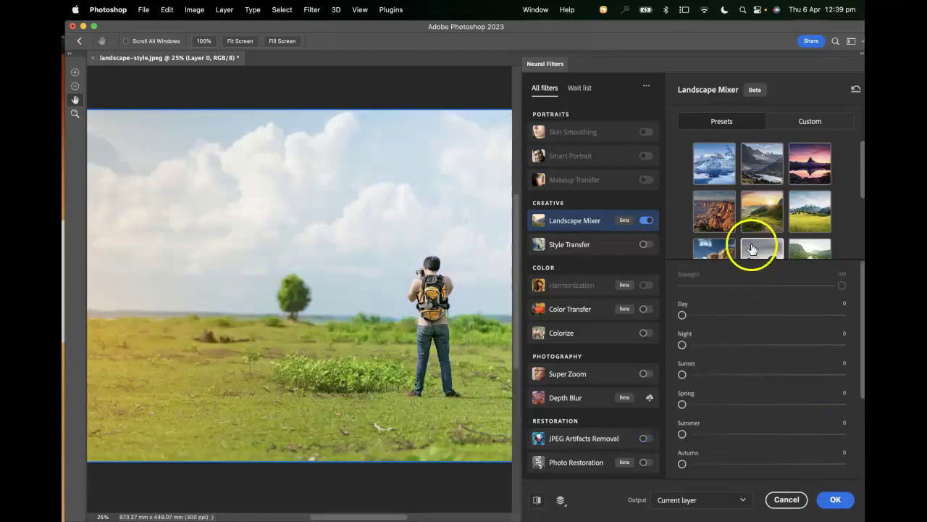
{"action": "scroll", "coordinate": [804, 224], "scroll_direction": "down", "scroll_amount": 2}
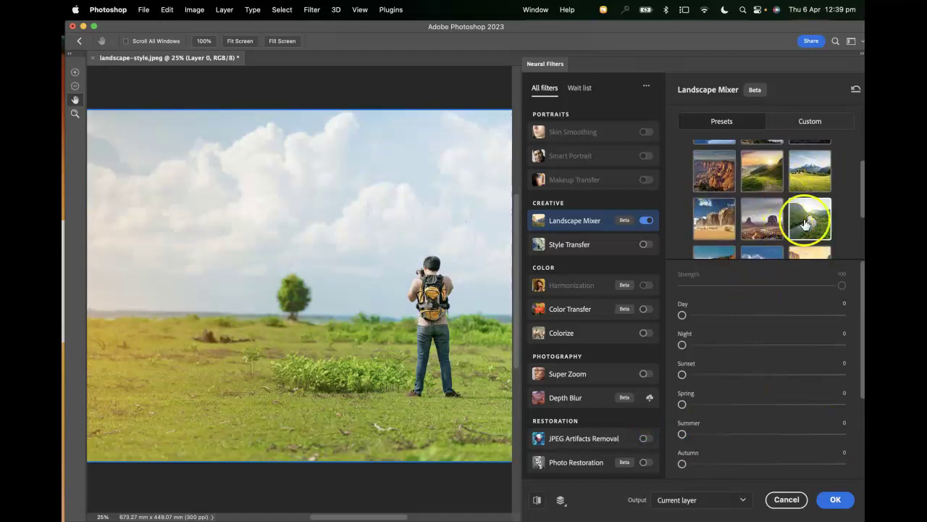
{"action": "scroll", "coordinate": [760, 214], "scroll_direction": "up", "scroll_amount": 2}
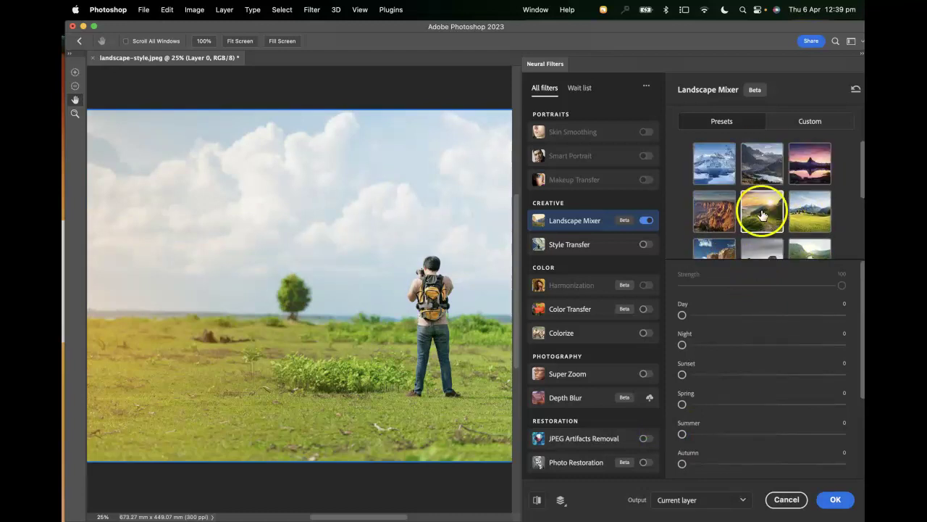
{"action": "left_click", "coordinate": [722, 179]}
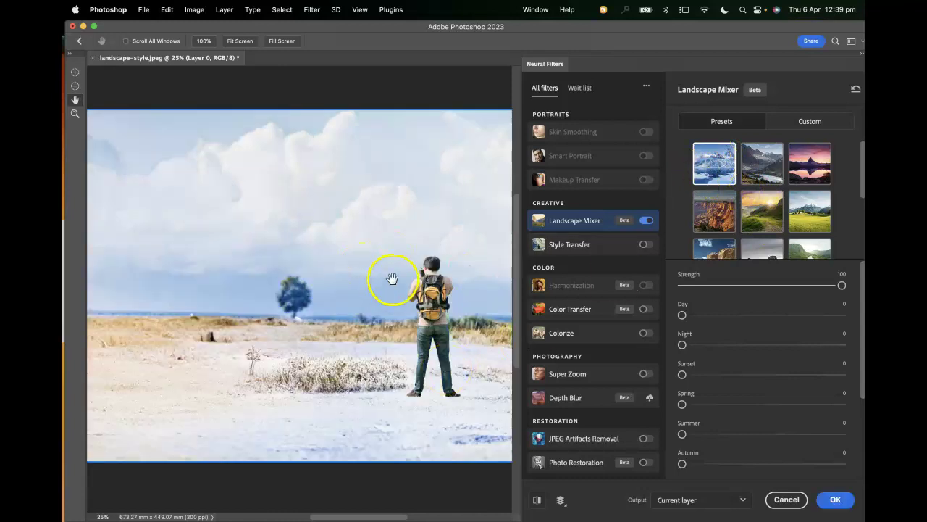
Step: Apply the pale pink misty lake preset at Strength 100 and commit the filter to the current layer
{"action": "scroll", "coordinate": [793, 232], "scroll_direction": "down", "scroll_amount": 2}
{"action": "scroll", "coordinate": [793, 232], "scroll_direction": "down", "scroll_amount": 2}
{"action": "left_click", "coordinate": [715, 239]}
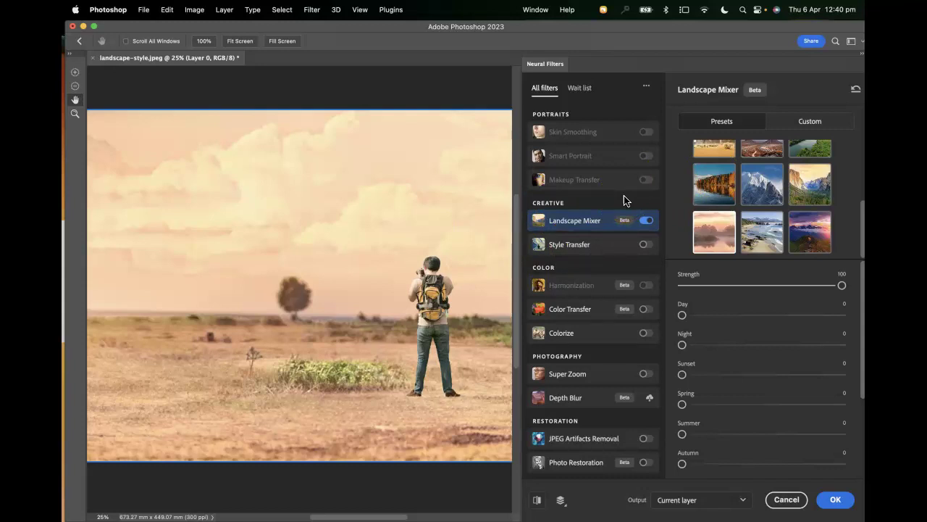
{"action": "left_click", "coordinate": [833, 499]}
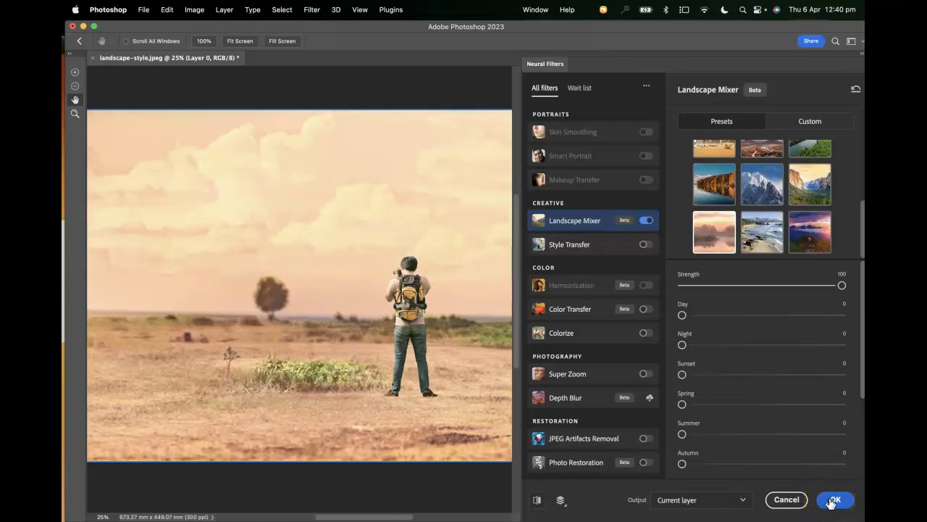